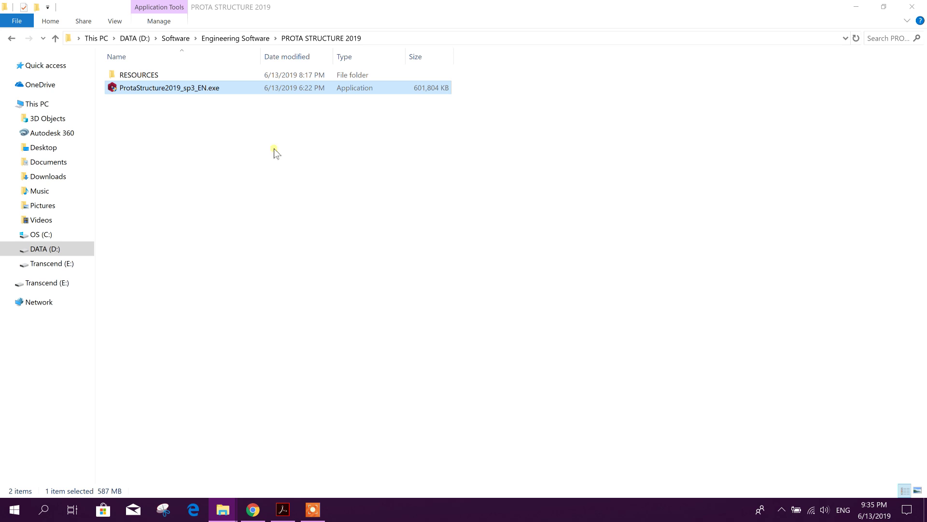
# Run ProtaStructure2019_sp3_EN.exe as administrator, letting it run anyway past SmartScreen
pyautogui.rightClick(193, 88)
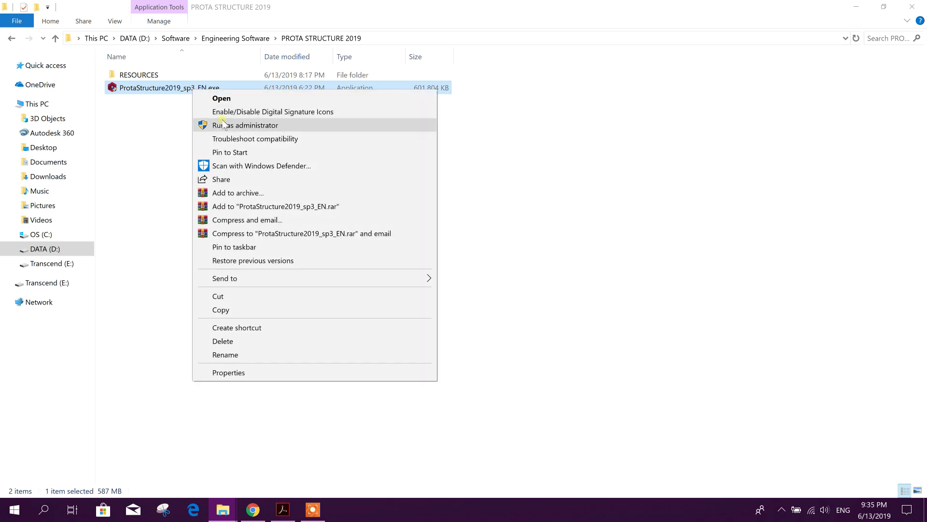
pyautogui.click(223, 124)
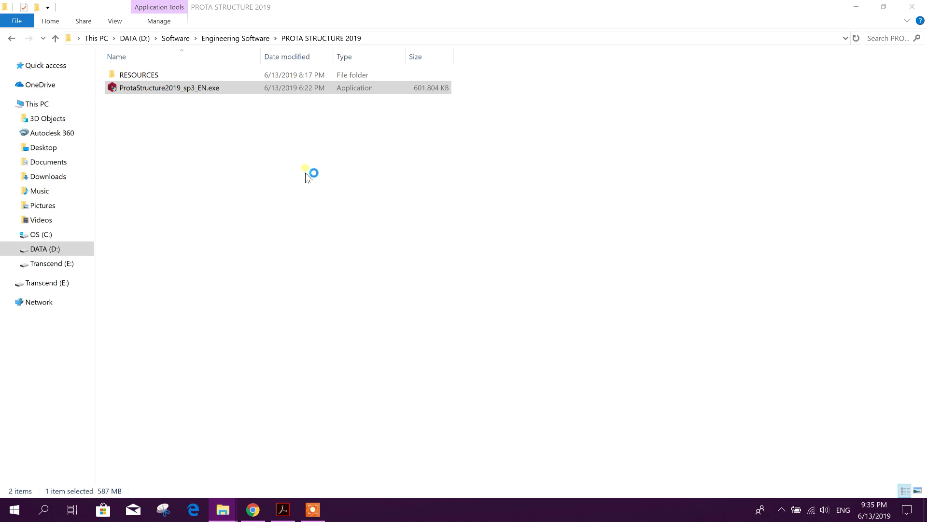
pyautogui.click(380, 181)
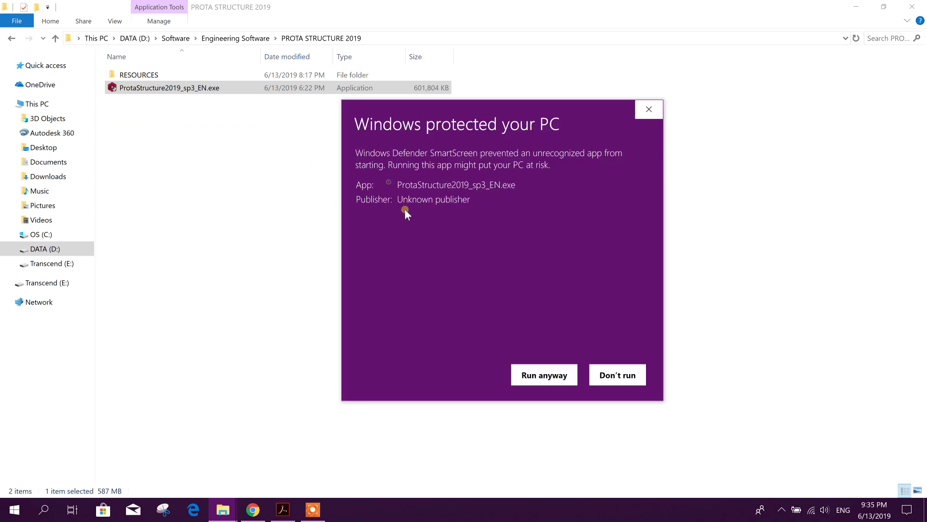
pyautogui.click(556, 377)
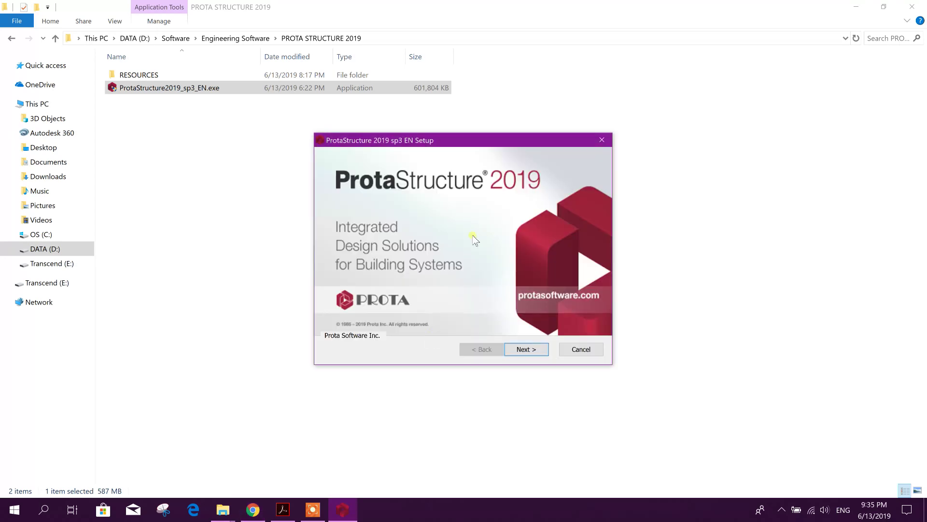
# Move past the welcome page and accept the ProtaStructure 2019 licence terms
pyautogui.click(525, 350)
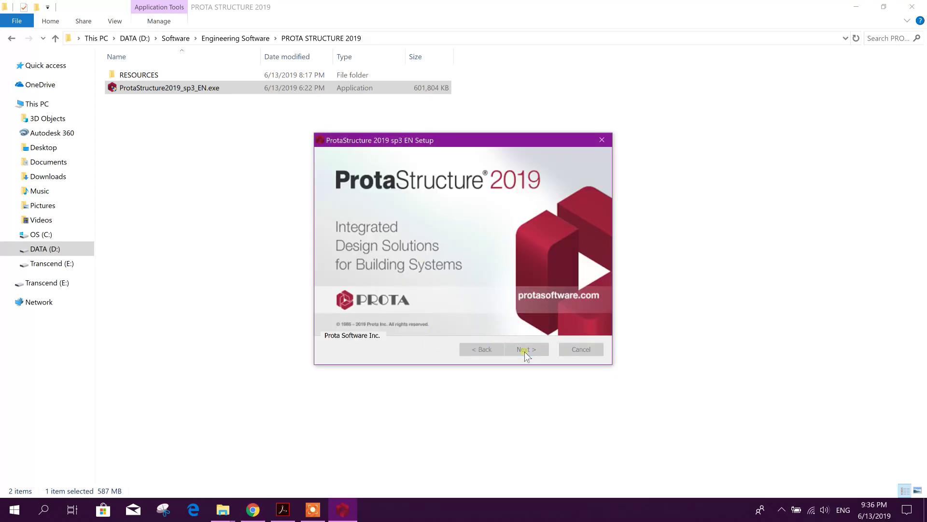
pyautogui.click(525, 350)
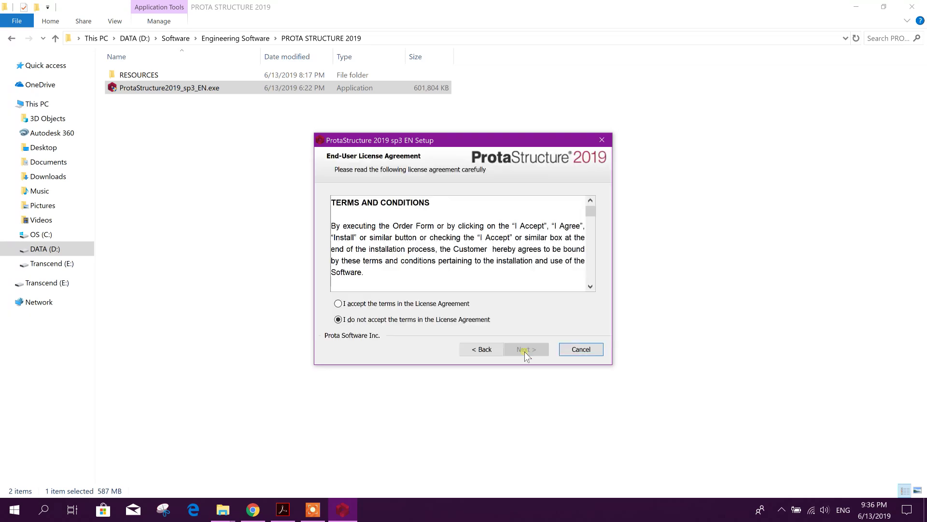
pyautogui.click(413, 304)
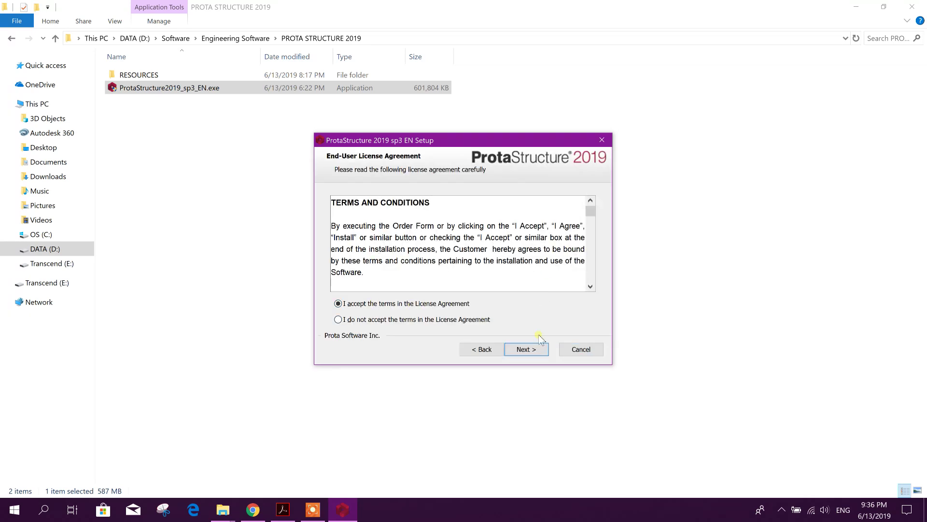
pyautogui.click(526, 350)
# Enter the user name and company, keep the default folder and licence settings, and start installing
pyautogui.click(374, 227)
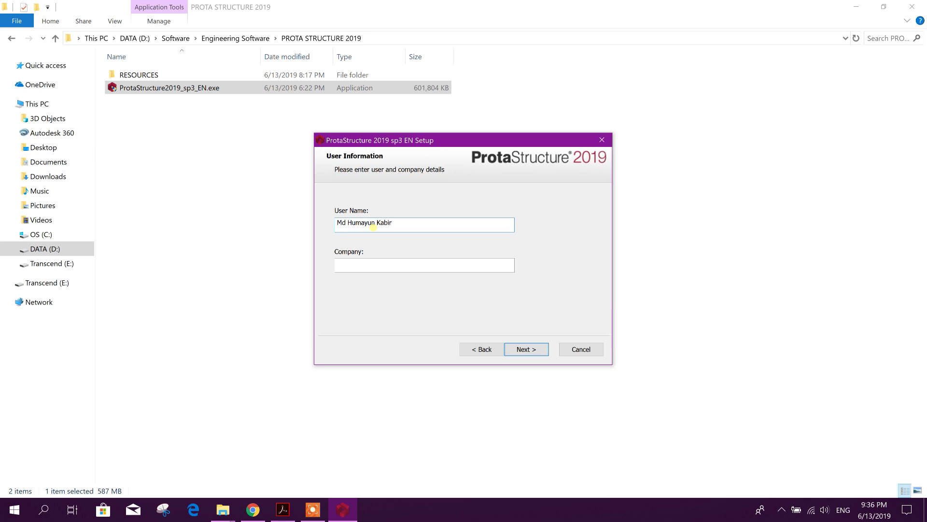
pyautogui.click(360, 263)
pyautogui.click(525, 350)
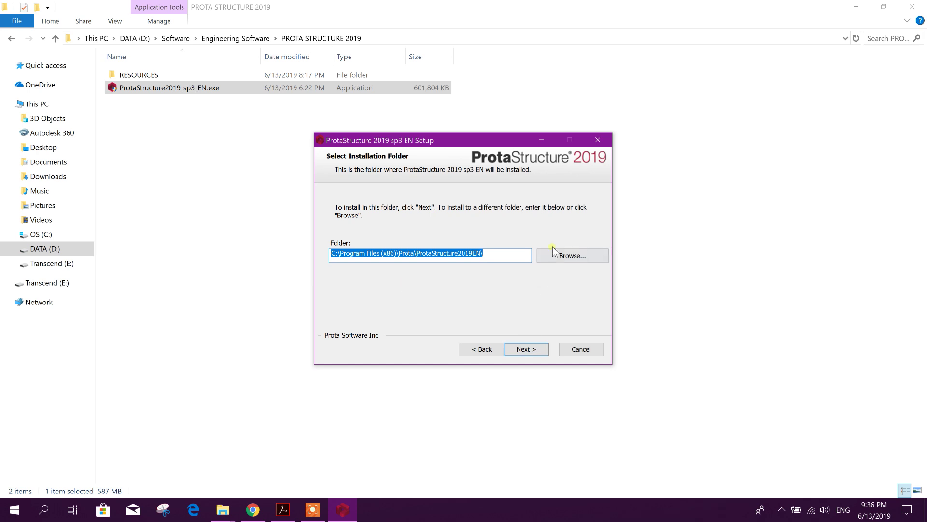
pyautogui.click(533, 351)
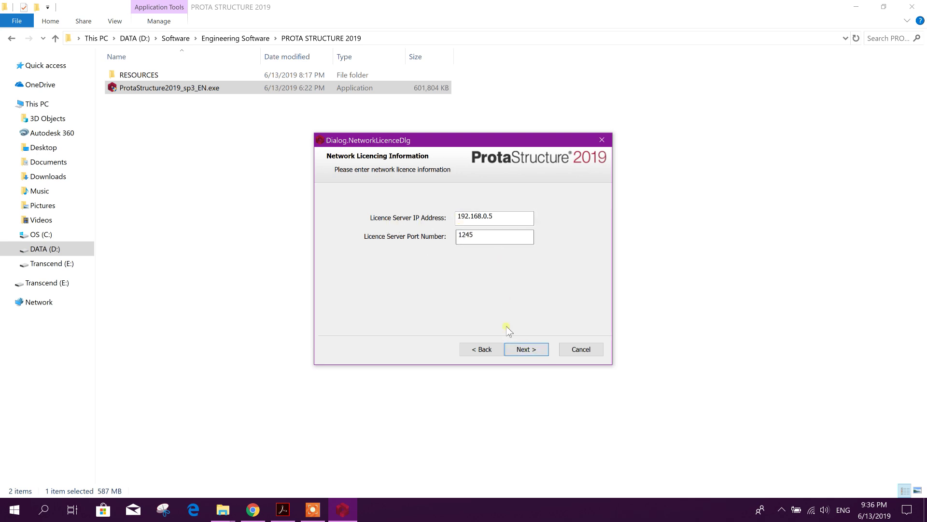
pyautogui.click(525, 349)
pyautogui.click(525, 350)
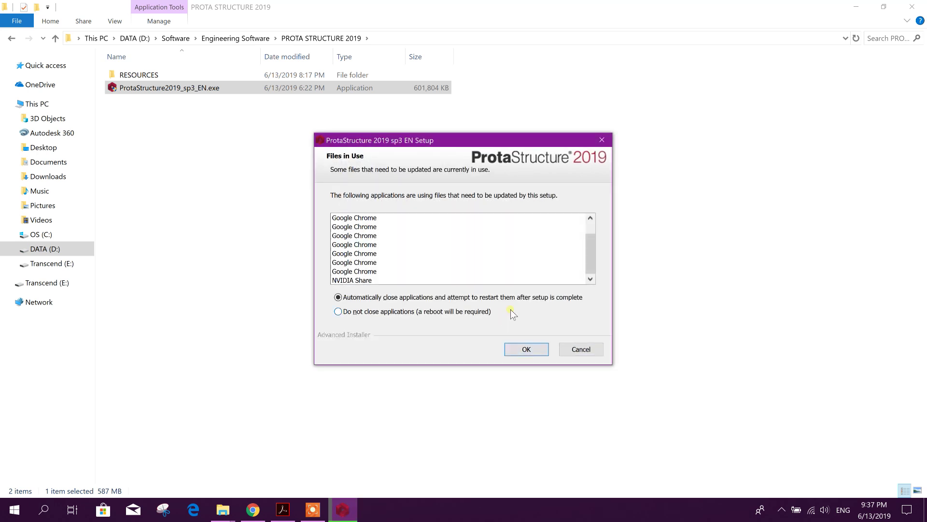
# Let setup close Chrome and NVIDIA Share, finish the install, and close the wizard
pyautogui.click(527, 349)
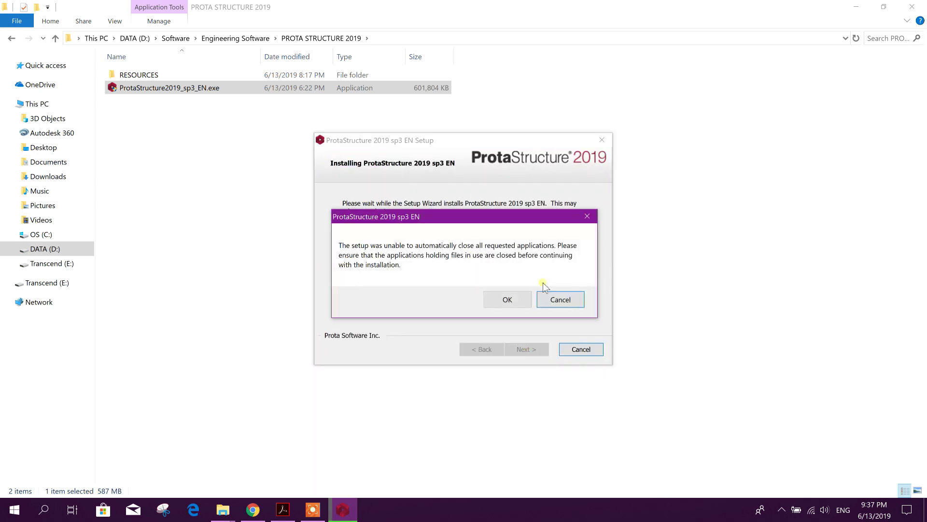
pyautogui.click(511, 300)
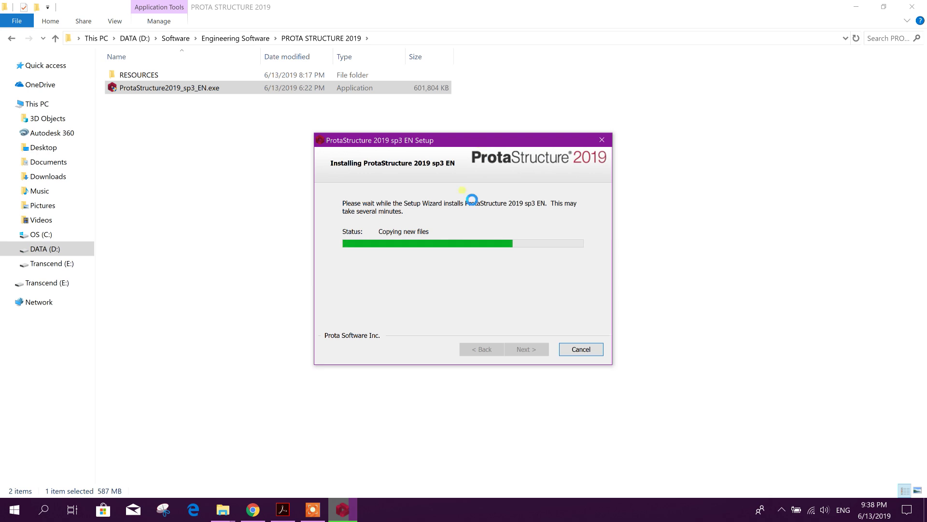
pyautogui.click(312, 510)
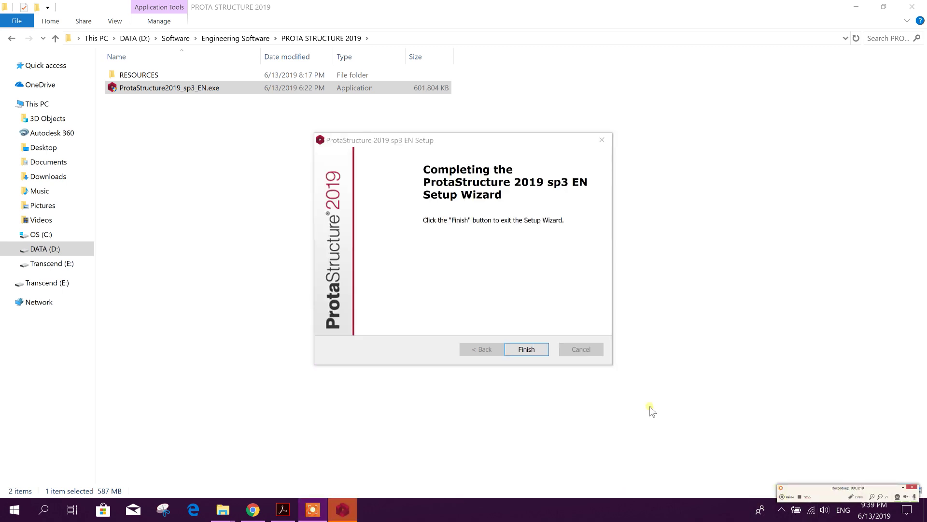
pyautogui.click(536, 354)
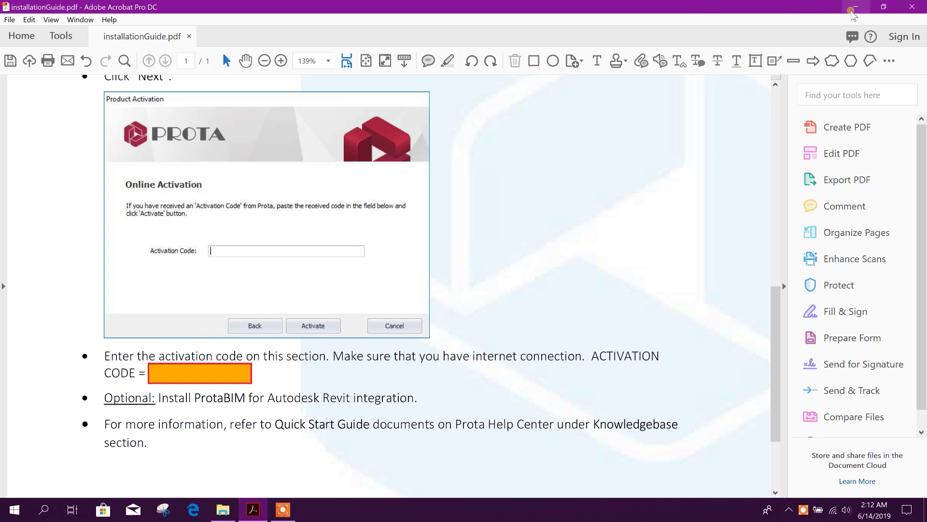
pyautogui.click(857, 7)
# Minimize the file window and the installation guide to get back to Product Activation
pyautogui.click(858, 7)
pyautogui.click(855, 7)
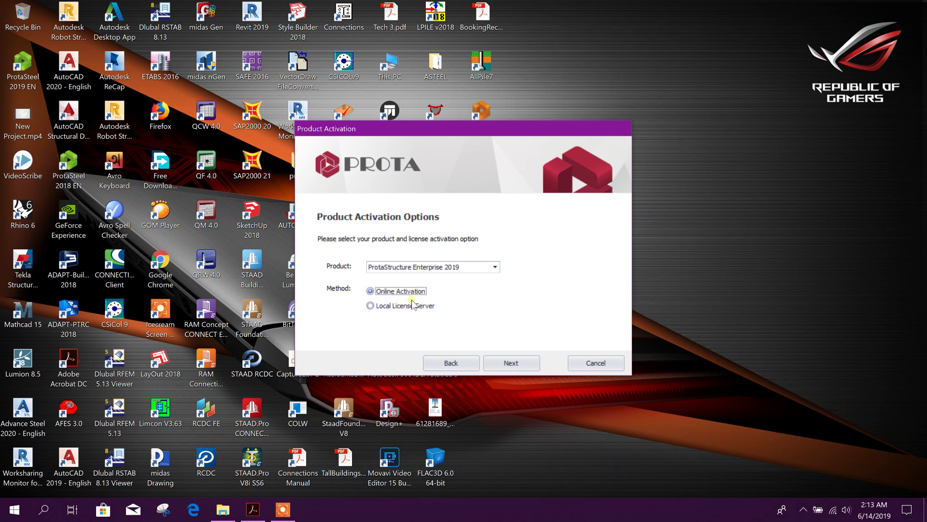
# Activate ProtaStructure Enterprise 2019 online by pasting the activation code
pyautogui.click(508, 364)
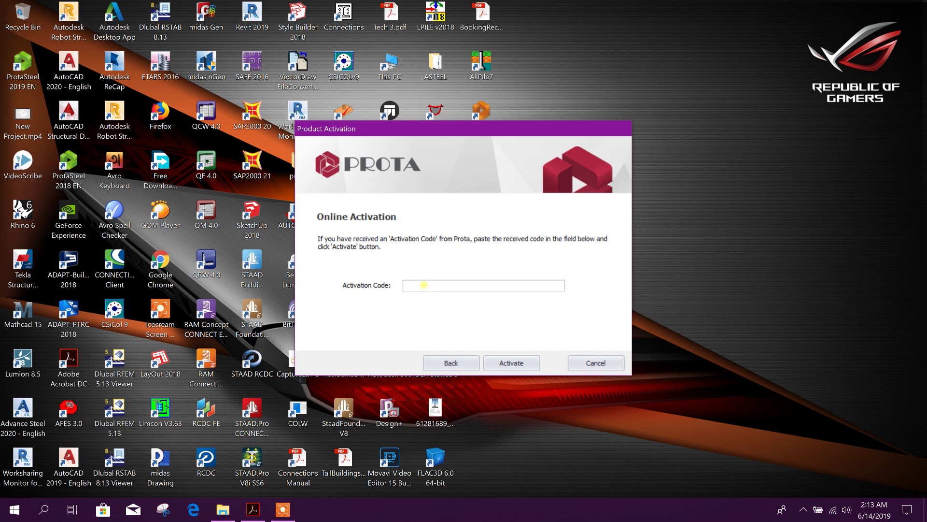
pyautogui.rightClick(424, 285)
pyautogui.click(445, 344)
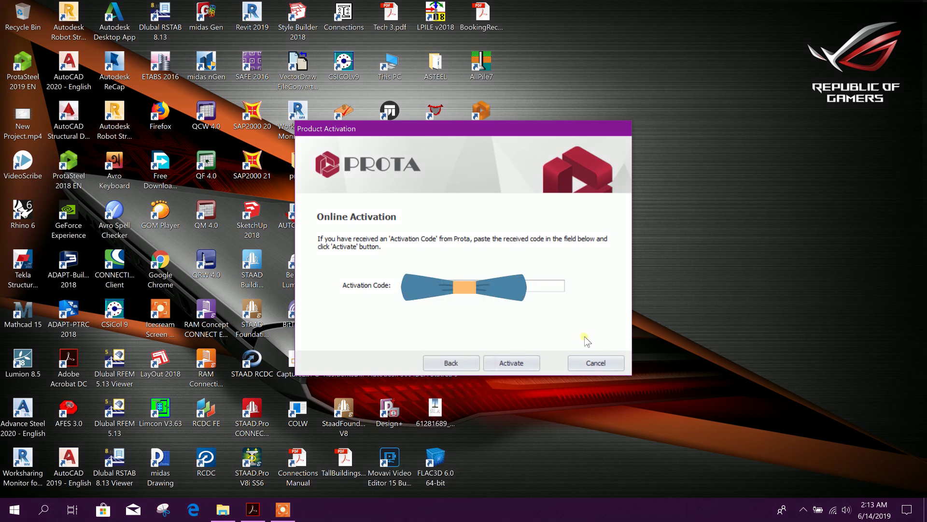
pyautogui.click(513, 364)
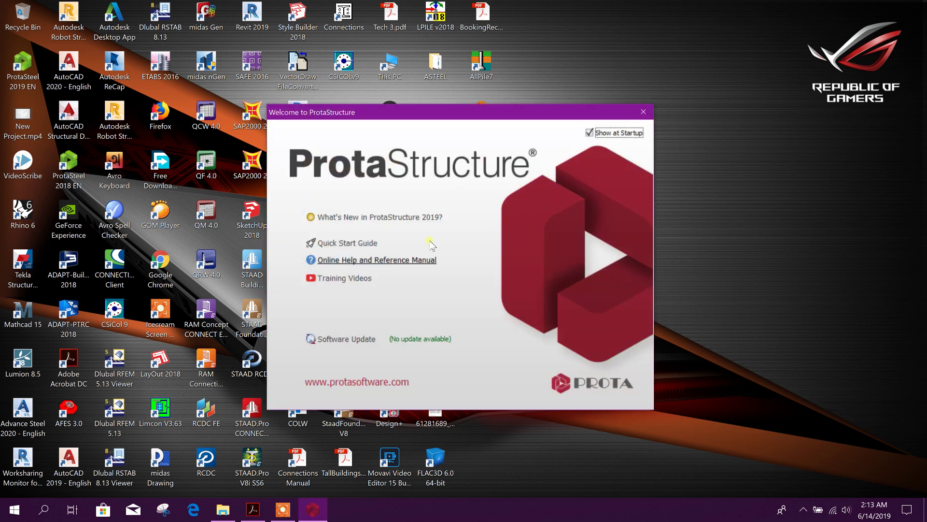
# Close the Welcome window and load Quick_Start_Guide_Concrete_Complete from Open Project
pyautogui.click(642, 117)
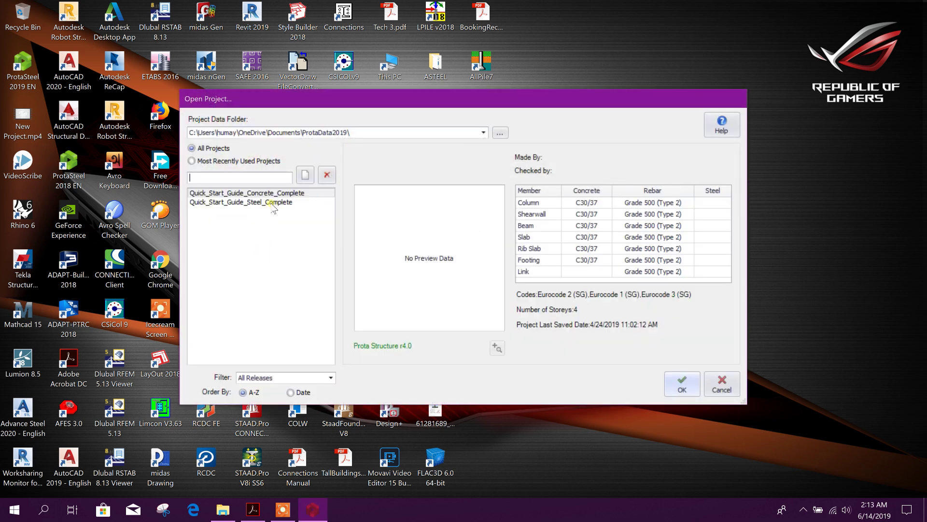
pyautogui.click(682, 384)
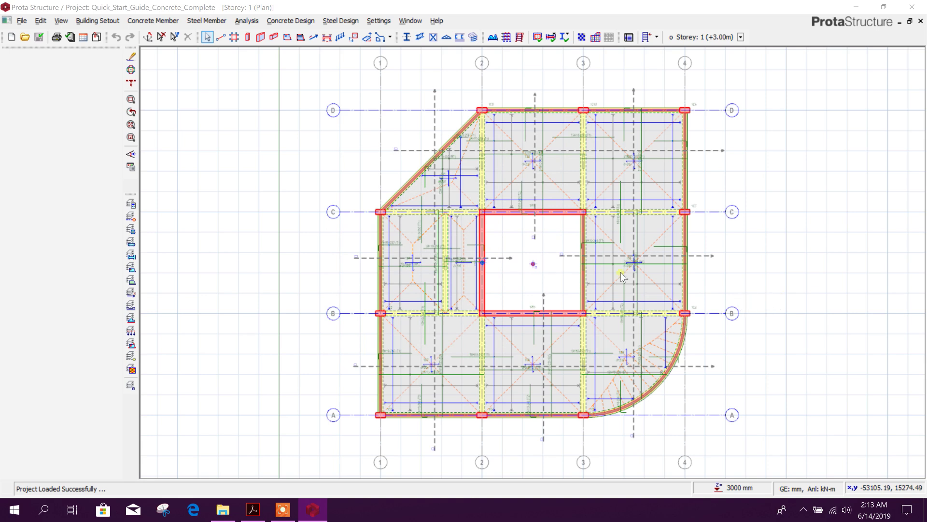
# Recentre the Storey 1 plan and create a Storey 1 3D view from the Views entry
pyautogui.scroll(-4, 721, 252)
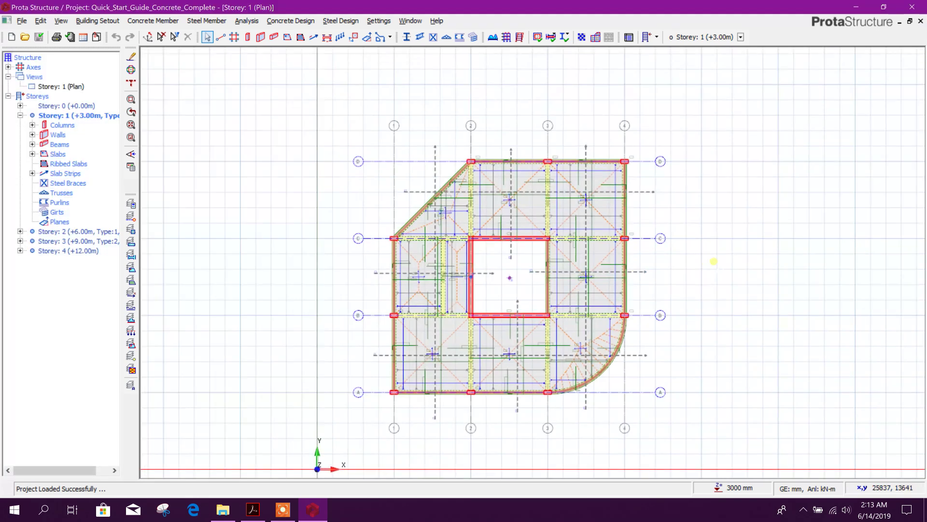
pyautogui.scroll(4, 553, 274)
pyautogui.moveTo(361, 179); pyautogui.dragTo(340, 225, button='middle')
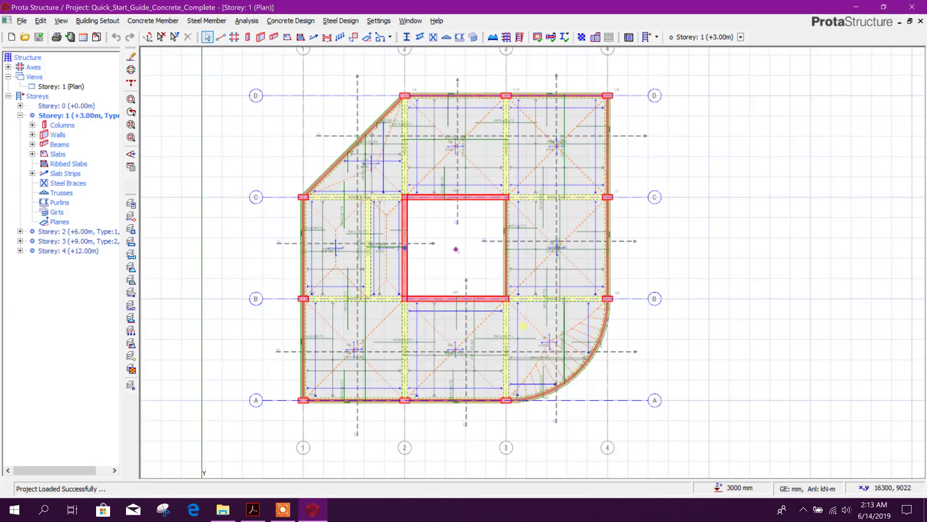
pyautogui.click(21, 82)
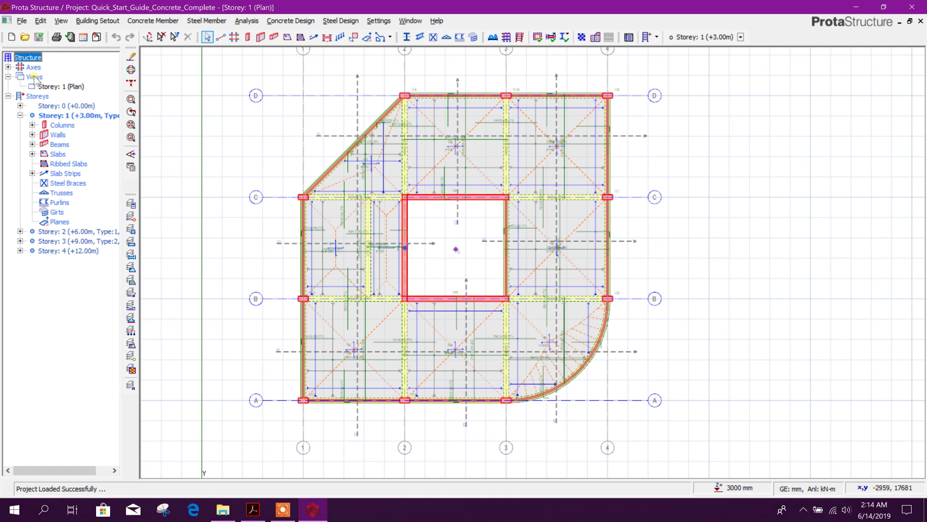
pyautogui.rightClick(34, 77)
pyautogui.click(68, 93)
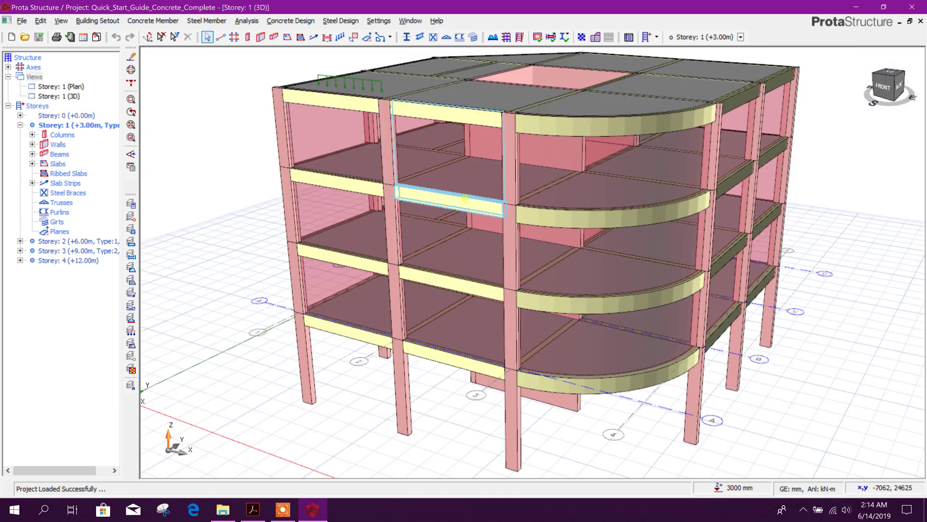
pyautogui.scroll(-5, 465, 198)
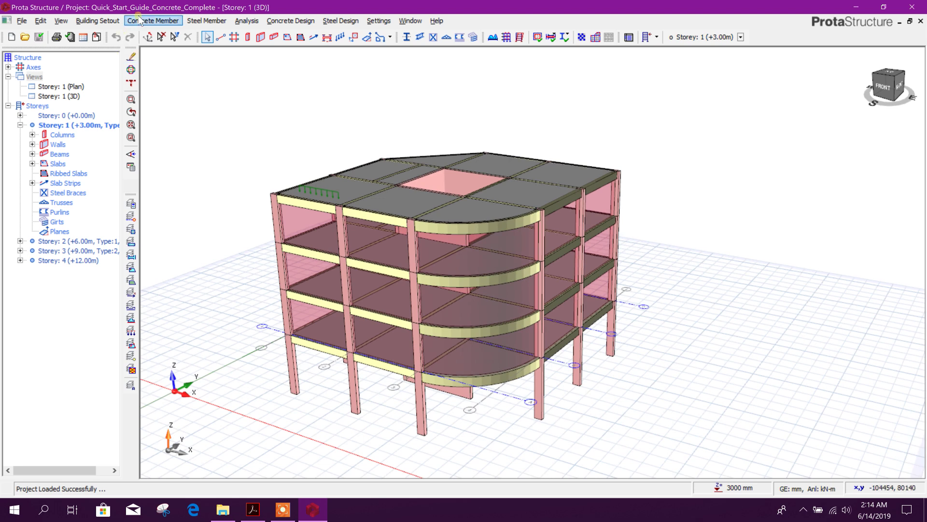
pyautogui.click(379, 21)
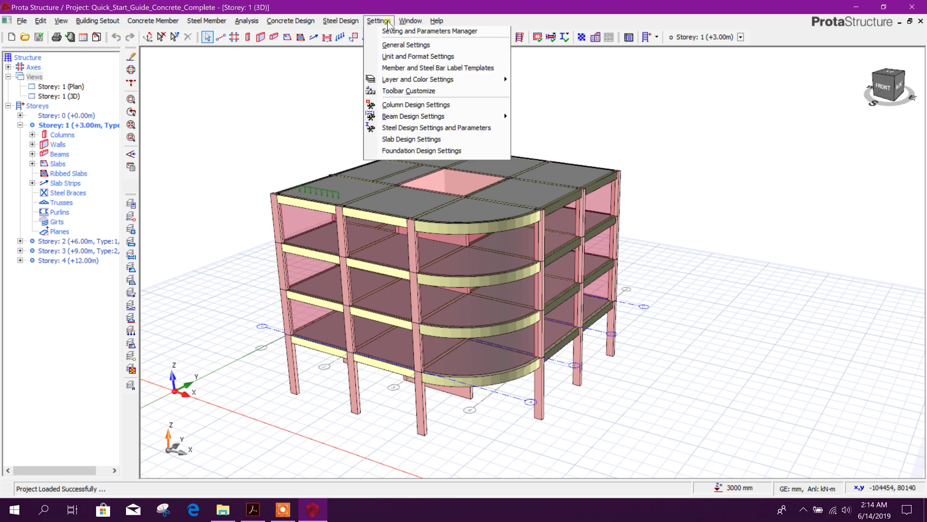
pyautogui.click(439, 35)
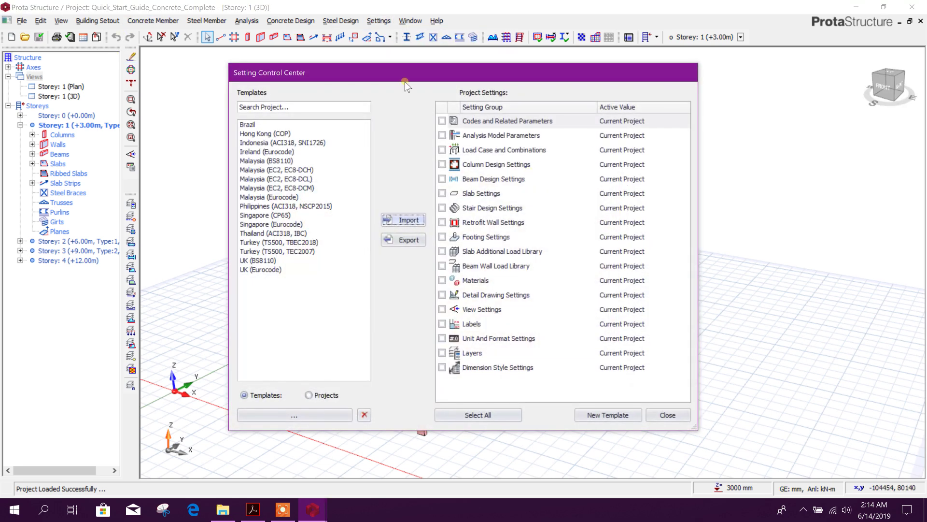
pyautogui.click(341, 223)
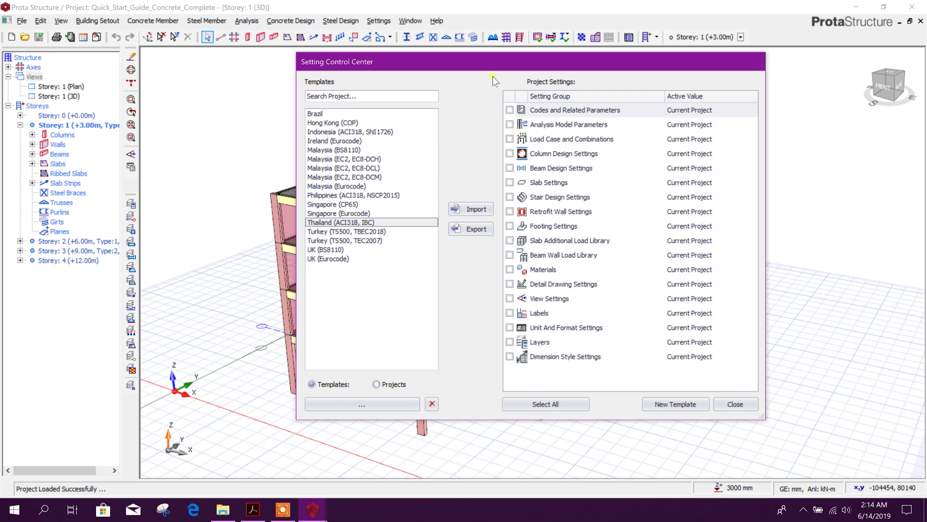
pyautogui.moveTo(502, 66); pyautogui.dragTo(430, 63)
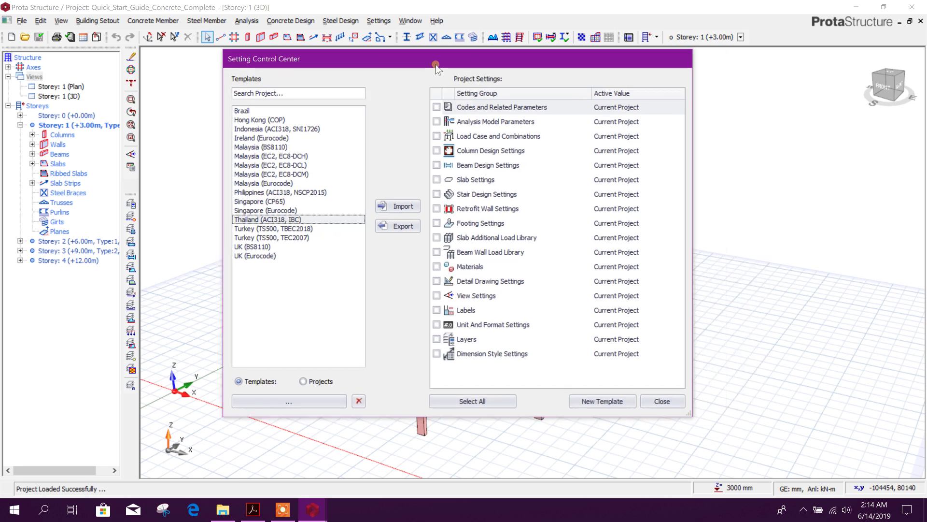
pyautogui.click(661, 401)
pyautogui.moveTo(478, 248); pyautogui.dragTo(686, 295, button='middle')
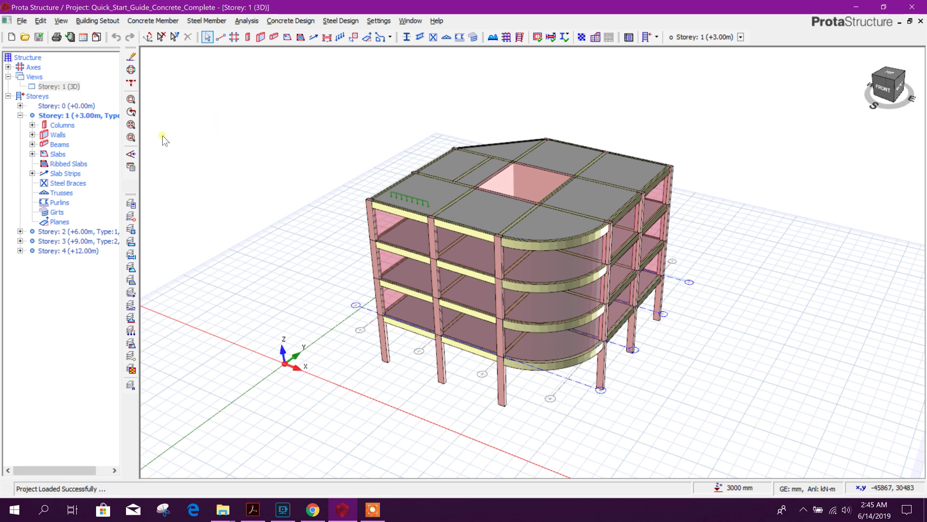
# Open COMMERCIALRES from All Projects, accept updating the older model, and confirm the project code
pyautogui.hotkey('ctrl', 'o')
pyautogui.click(215, 148)
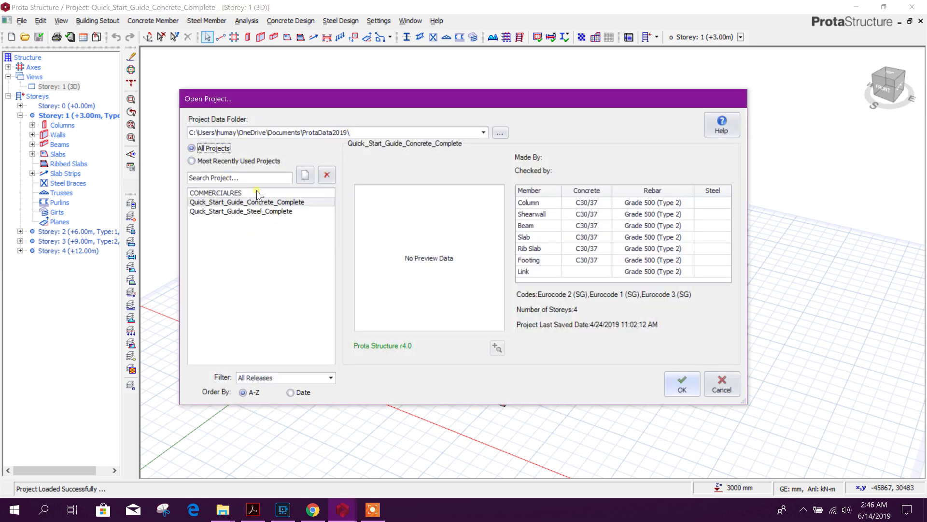
pyautogui.click(258, 193)
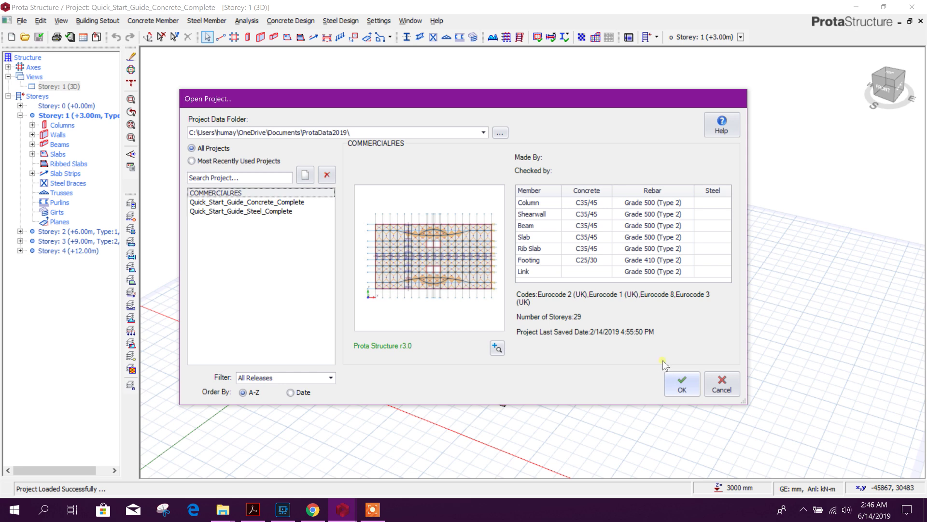
pyautogui.click(680, 385)
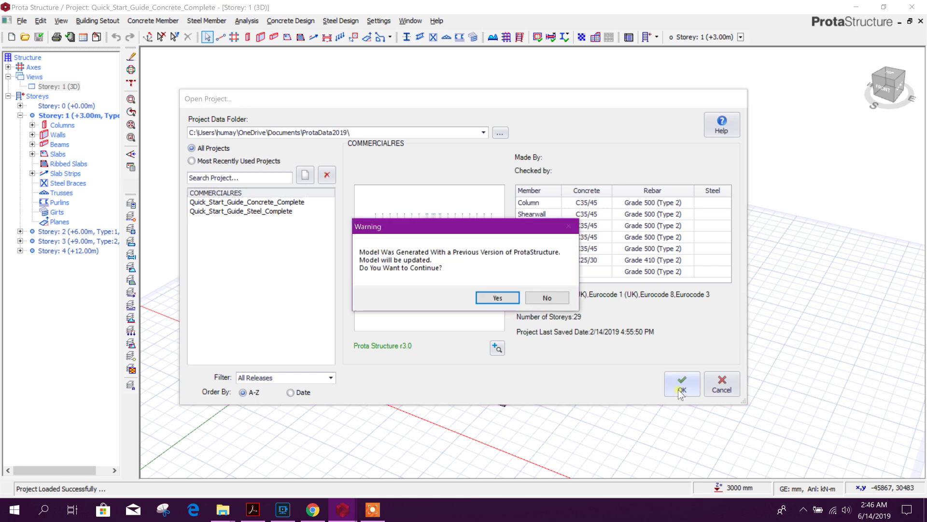
pyautogui.click(497, 298)
pyautogui.click(505, 286)
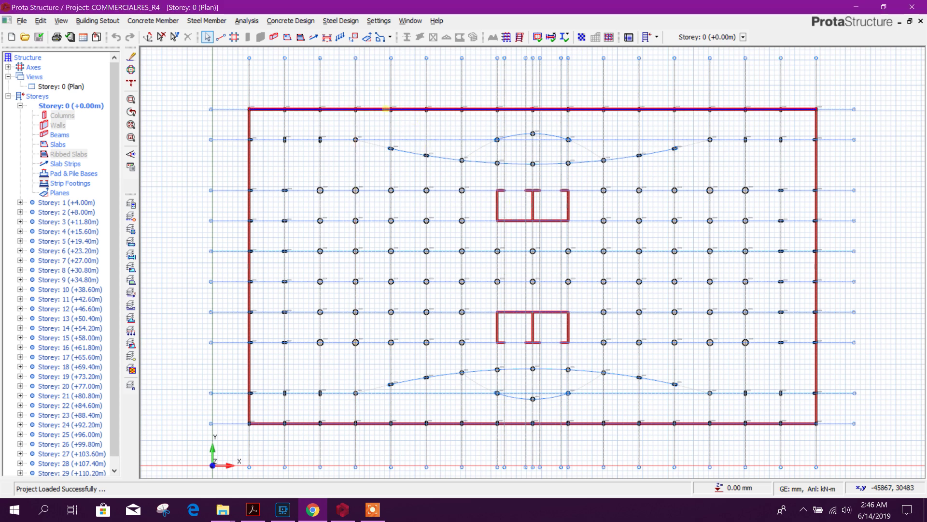
# Create a Storey 0 3D view from the plan view and orbit the tower
pyautogui.rightClick(51, 86)
pyautogui.click(68, 92)
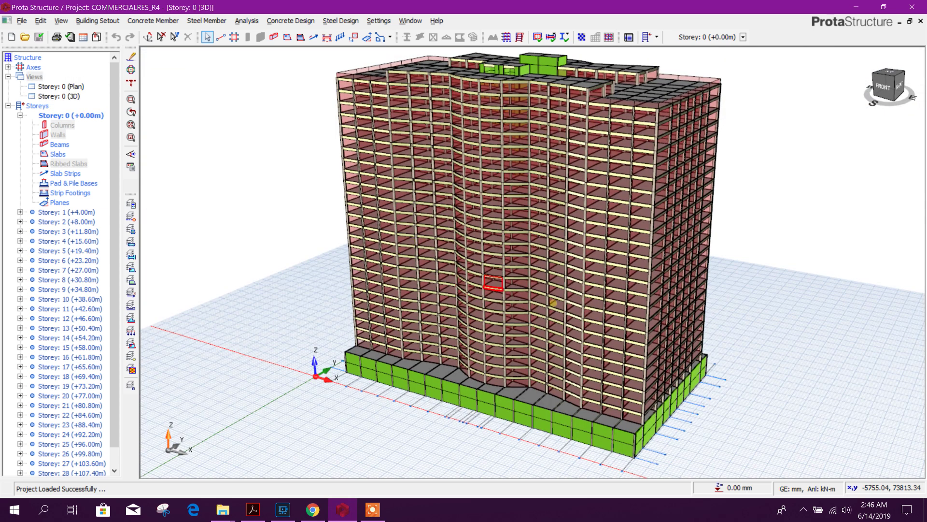
pyautogui.moveTo(730, 322); pyautogui.dragTo(319, 192, button='middle')
# Open the 3D view's display settings, move the dialog clear of the tower, and show Scene Settings
pyautogui.doubleClick(319, 191)
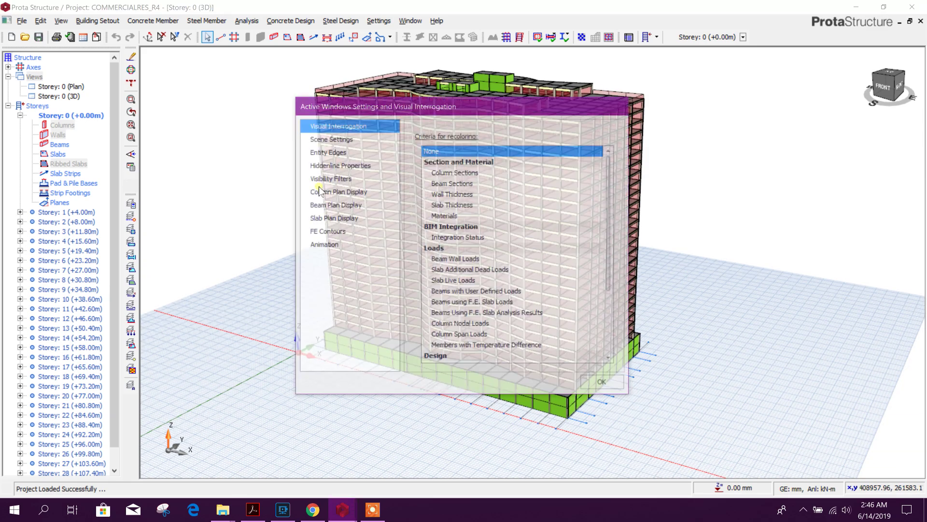
pyautogui.moveTo(444, 110); pyautogui.dragTo(730, 128)
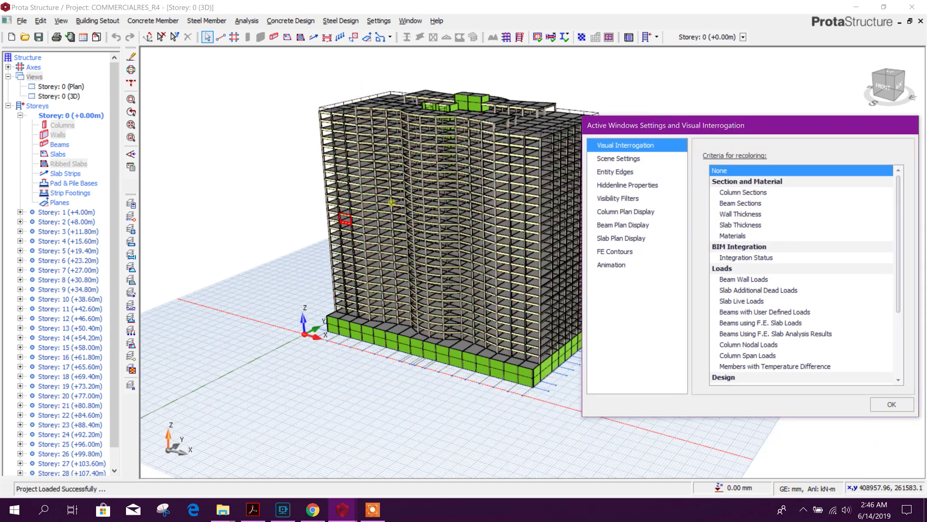
pyautogui.scroll(-3, 566, 254)
pyautogui.scroll(5, 537, 146)
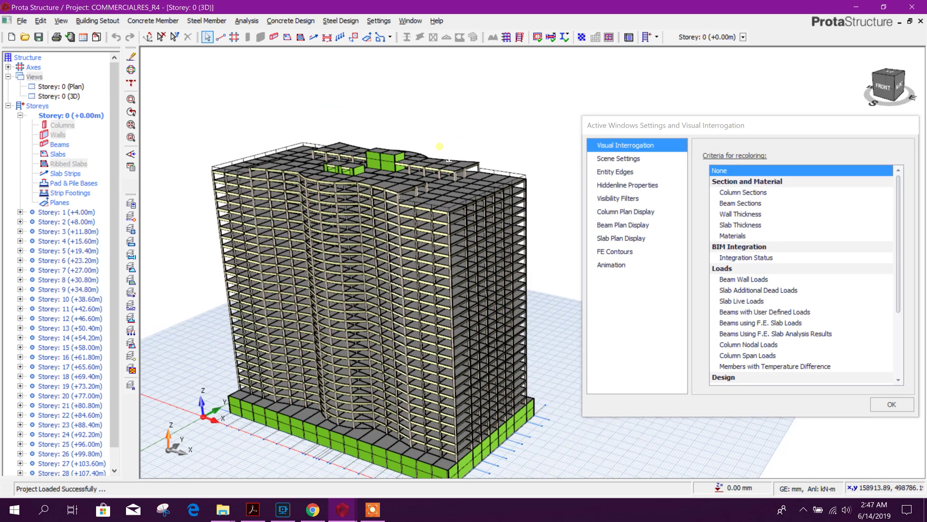
pyautogui.moveTo(656, 128); pyautogui.dragTo(643, 78)
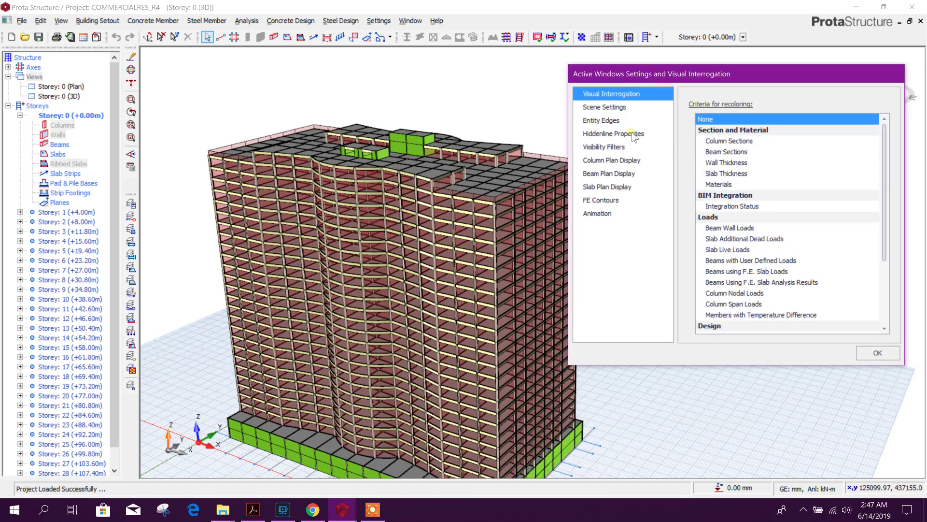
pyautogui.click(613, 108)
# Try wireframe and orthogonal views, then settle on Rendered display with Perspective projection
pyautogui.click(801, 112)
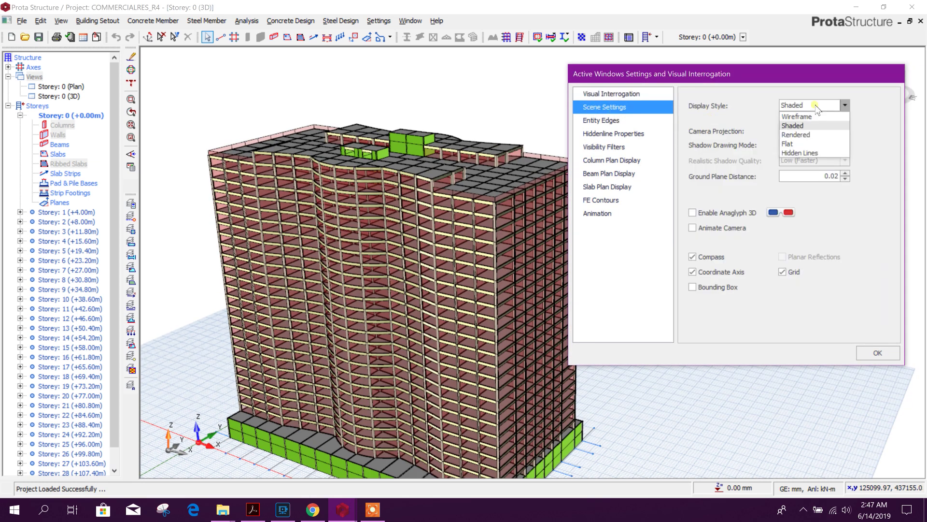
pyautogui.click(808, 118)
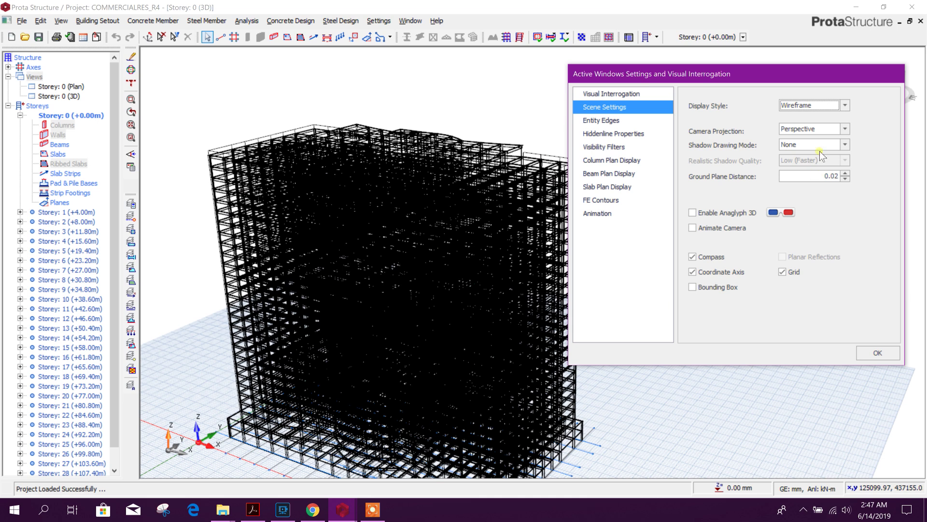
pyautogui.click(827, 106)
pyautogui.click(809, 126)
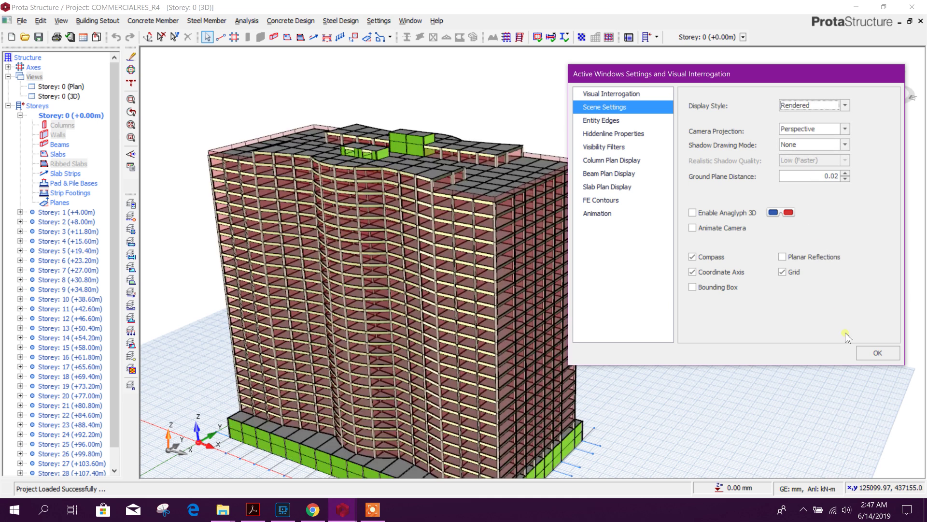
pyautogui.click(828, 131)
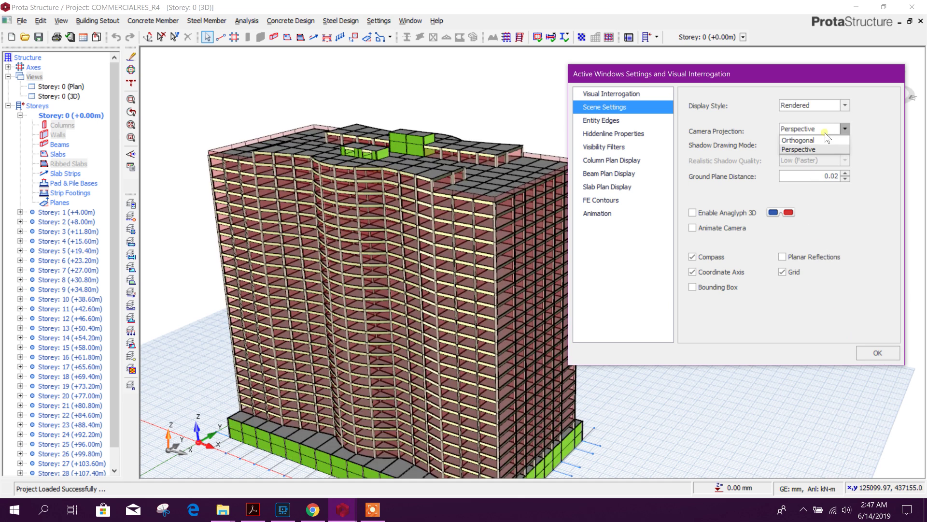
pyautogui.click(802, 146)
pyautogui.click(825, 129)
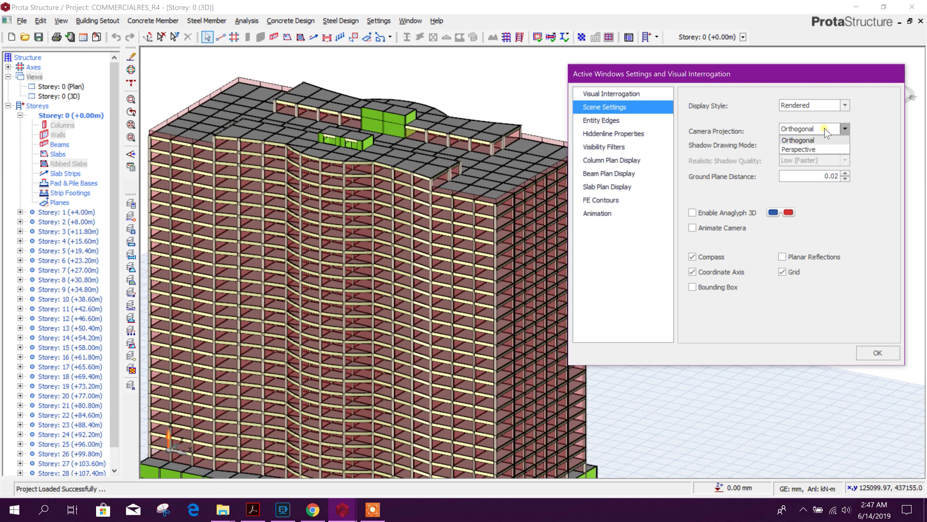
pyautogui.click(807, 150)
# Turn on planar shadows, hide the ground grid, and tilt the tower to show its base
pyautogui.click(818, 145)
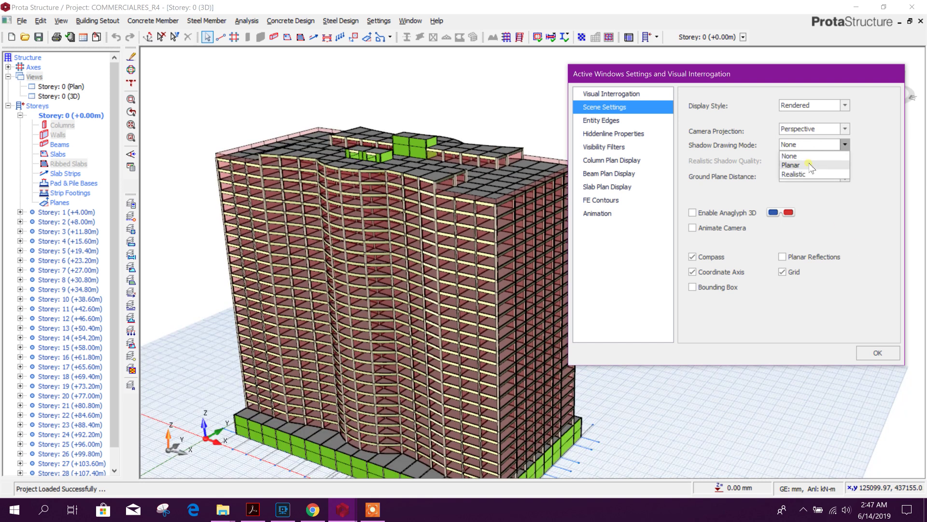
pyautogui.click(808, 164)
pyautogui.scroll(-1, 817, 144)
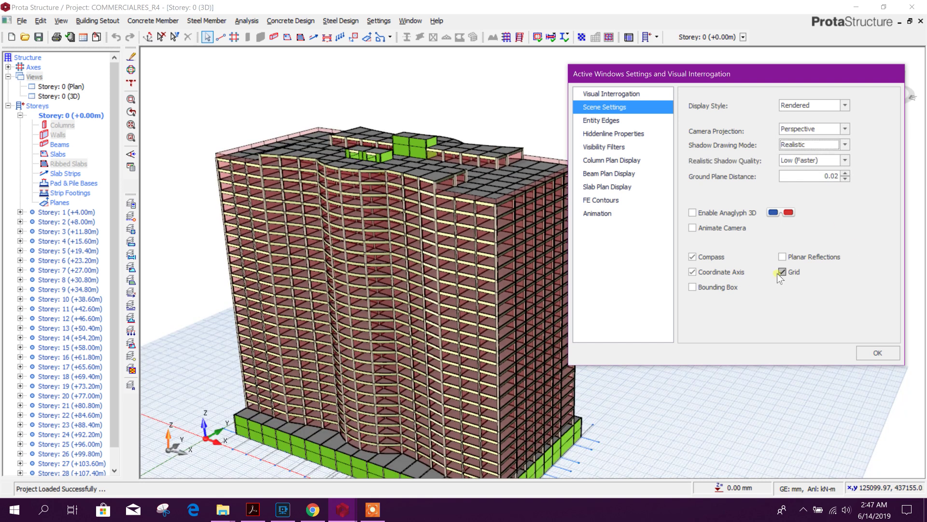
pyautogui.click(781, 274)
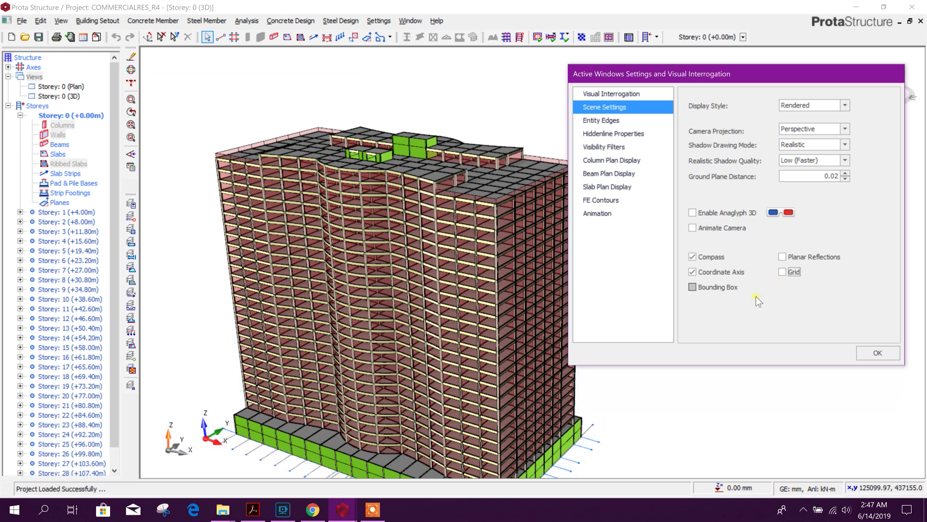
pyautogui.click(410, 68)
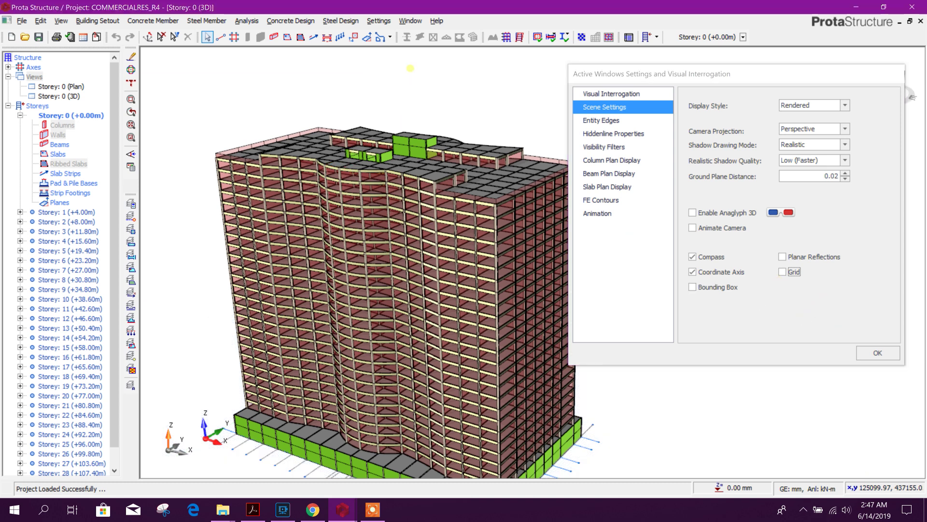
pyautogui.moveTo(425, 96); pyautogui.dragTo(429, 77, button='middle')
# Reapply planar shadows and colour the model by Column Sections
pyautogui.click(835, 142)
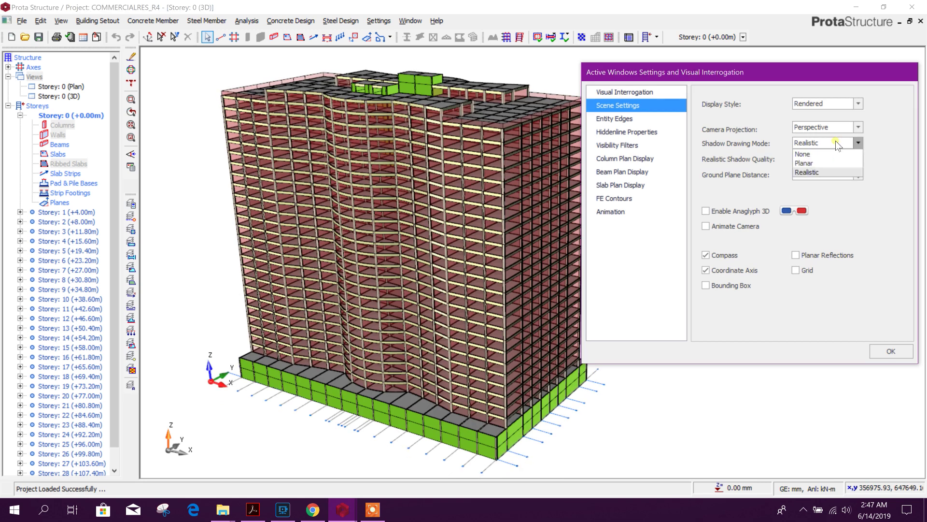
pyautogui.click(824, 163)
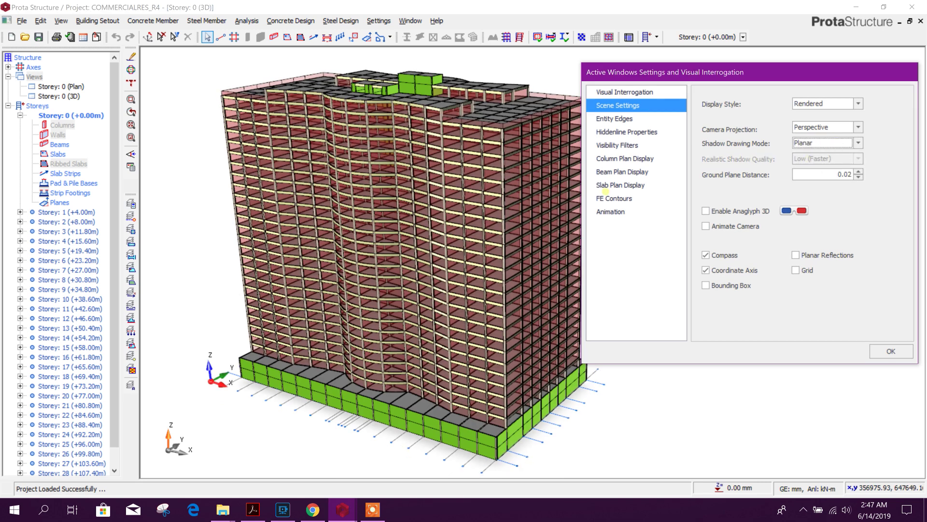
pyautogui.click(625, 92)
pyautogui.click(762, 141)
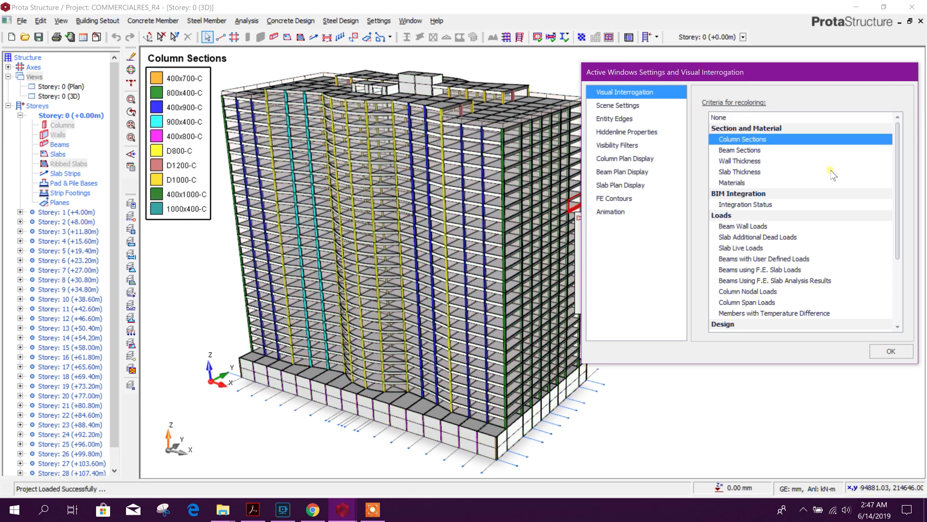
# Compare colouring by Beam Sections, Column Sections, Wall Thickness, Slab Thickness and Materials
pyautogui.click(742, 150)
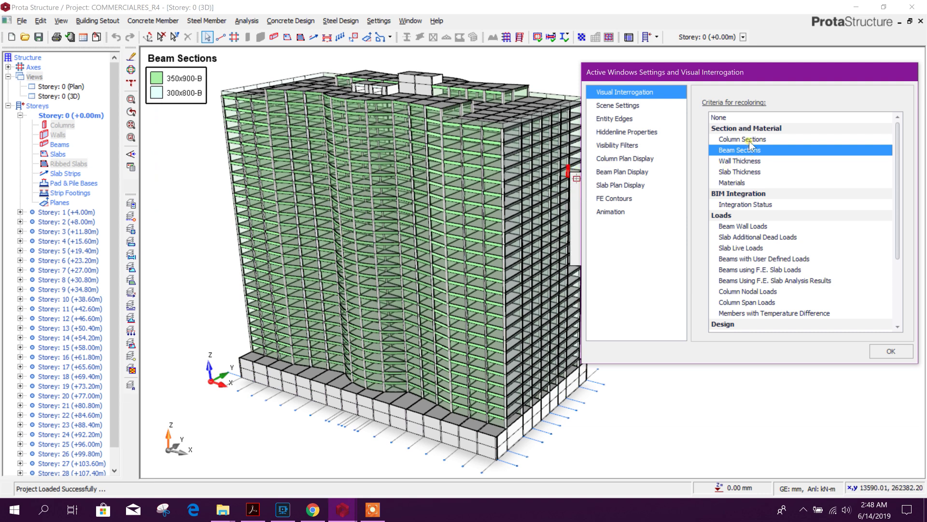
pyautogui.click(748, 140)
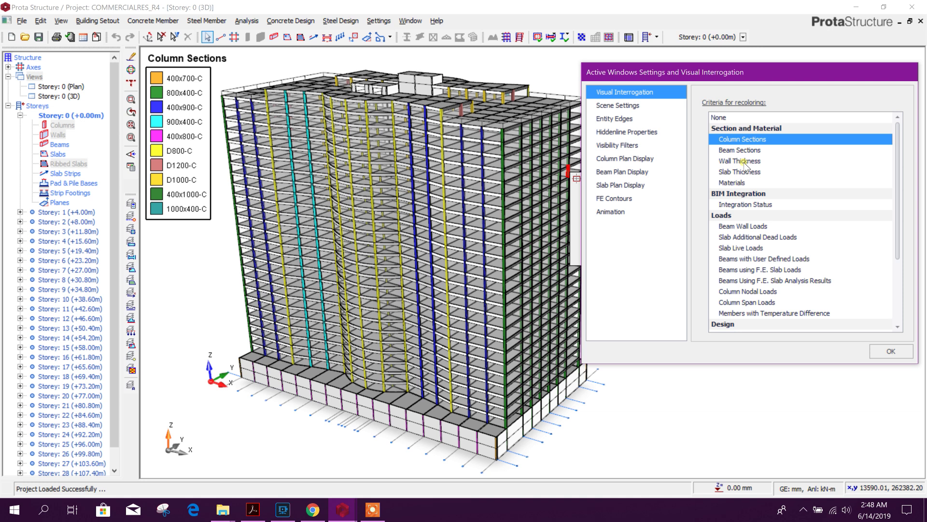
pyautogui.click(744, 162)
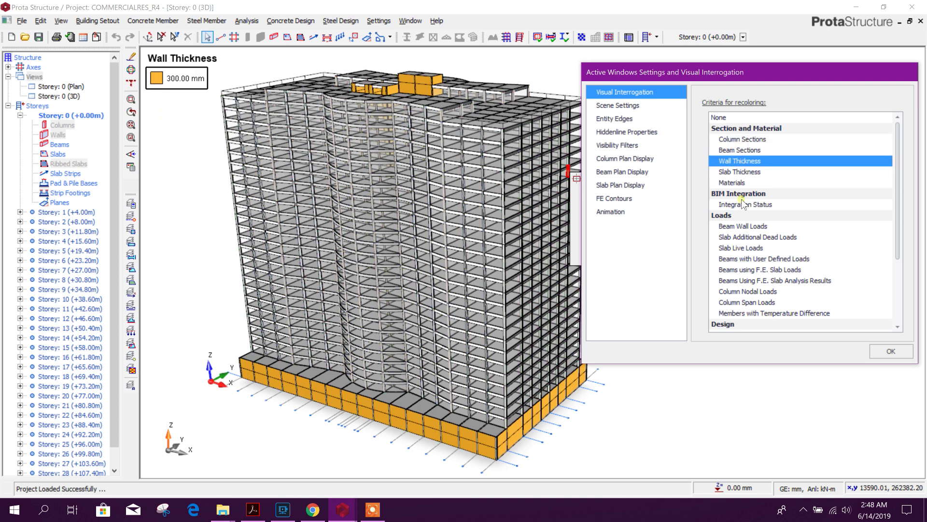
pyautogui.click(736, 172)
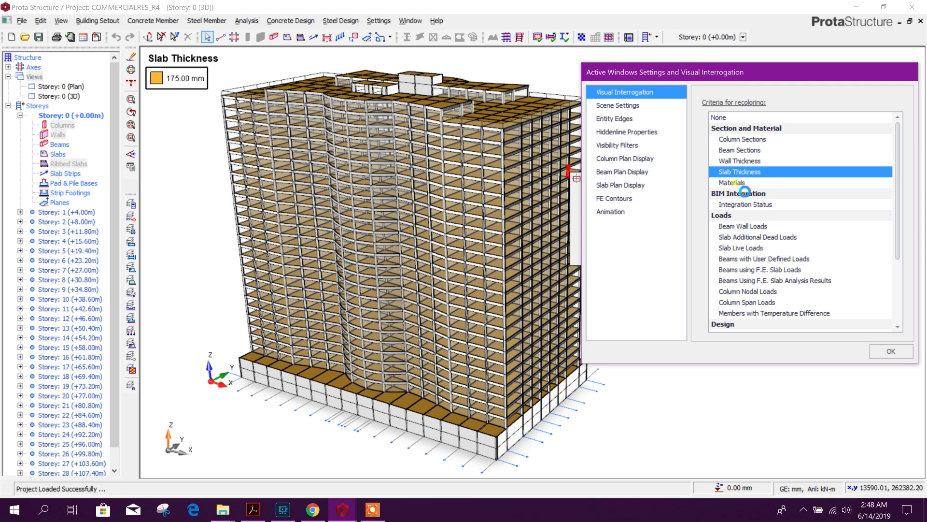
pyautogui.click(739, 183)
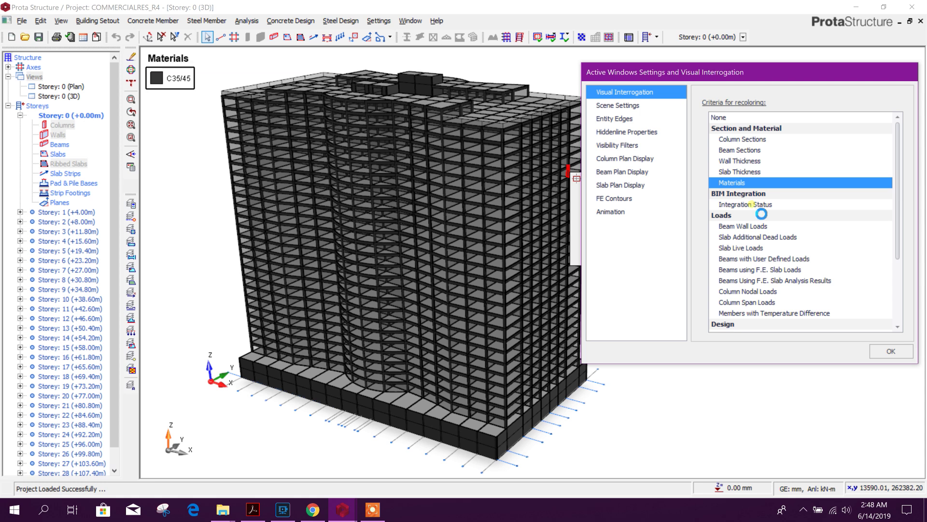
# View Integration Status, Slab Additional Dead Loads and Beam Wall Loads, then return to Column Sections
pyautogui.click(753, 205)
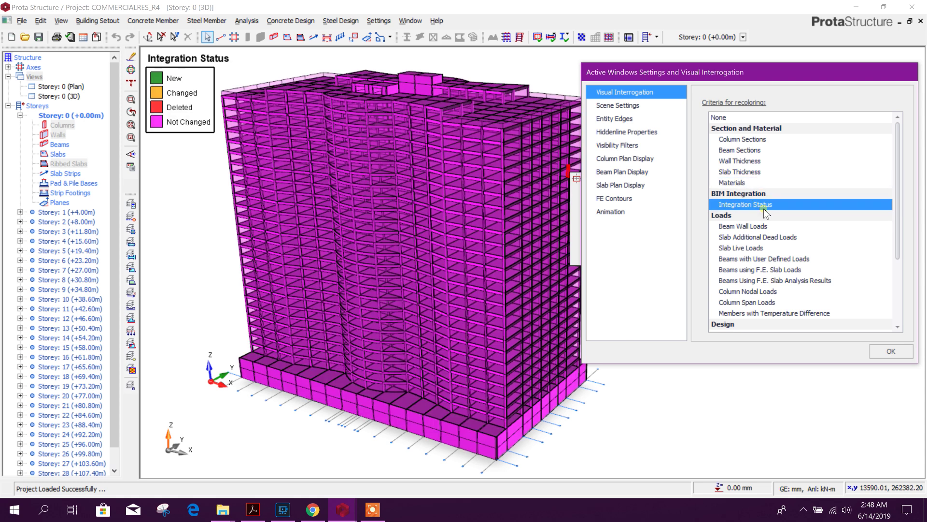
pyautogui.click(742, 236)
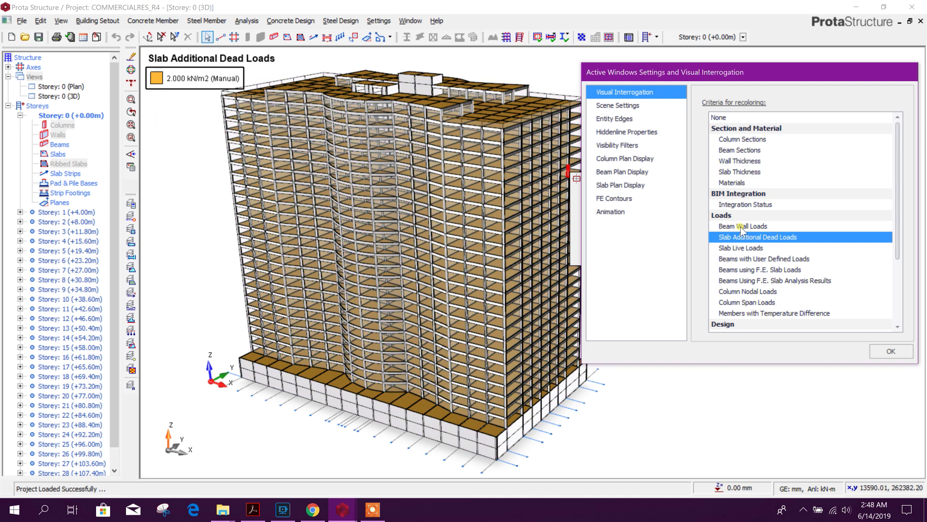
pyautogui.click(742, 227)
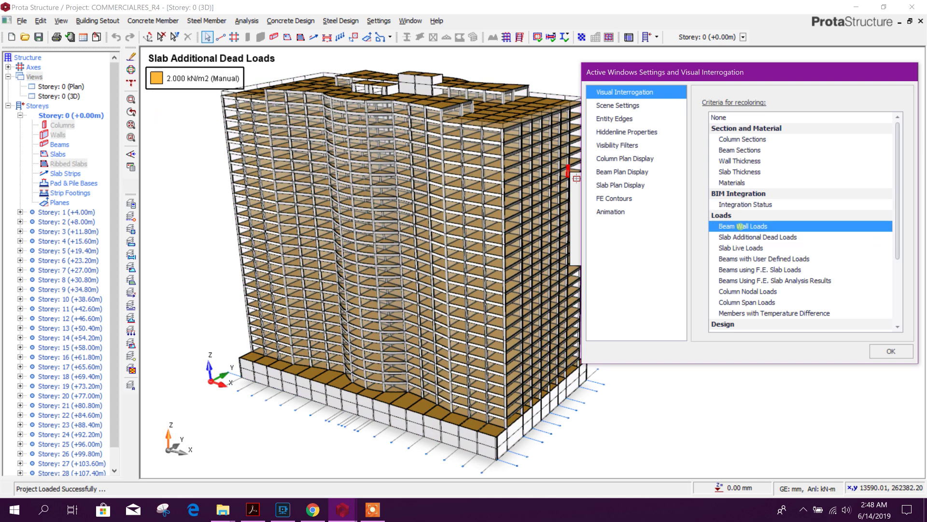
pyautogui.click(754, 139)
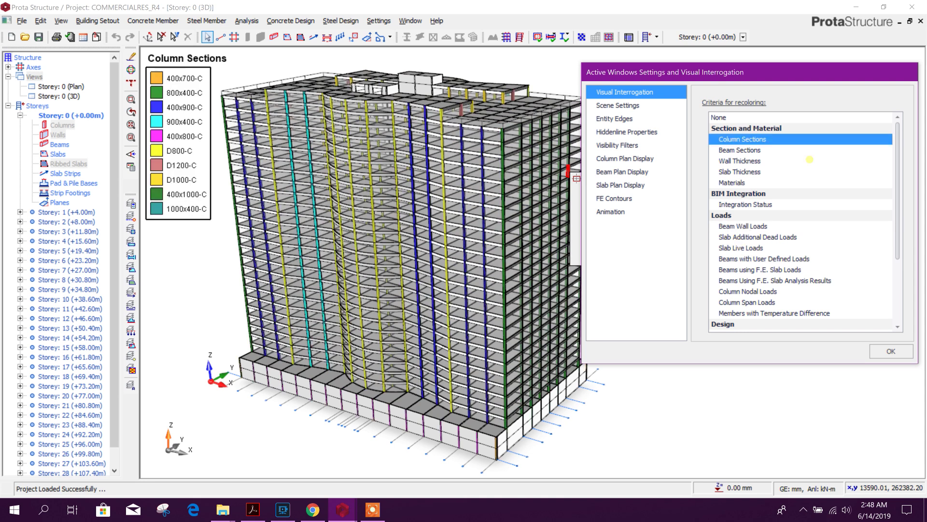